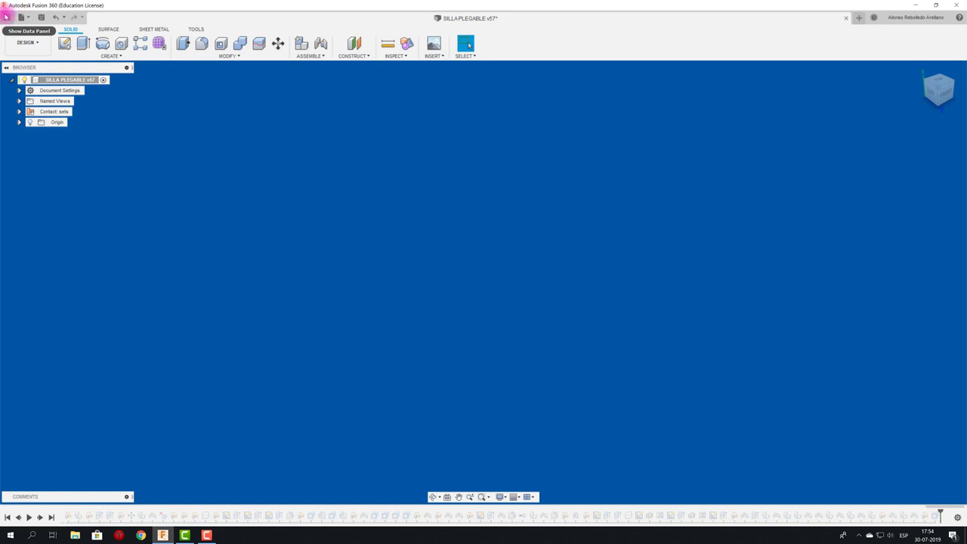
# Show the data panel, return to All Projects, and open the empty 'New Project'.
pyautogui.click(6, 16)
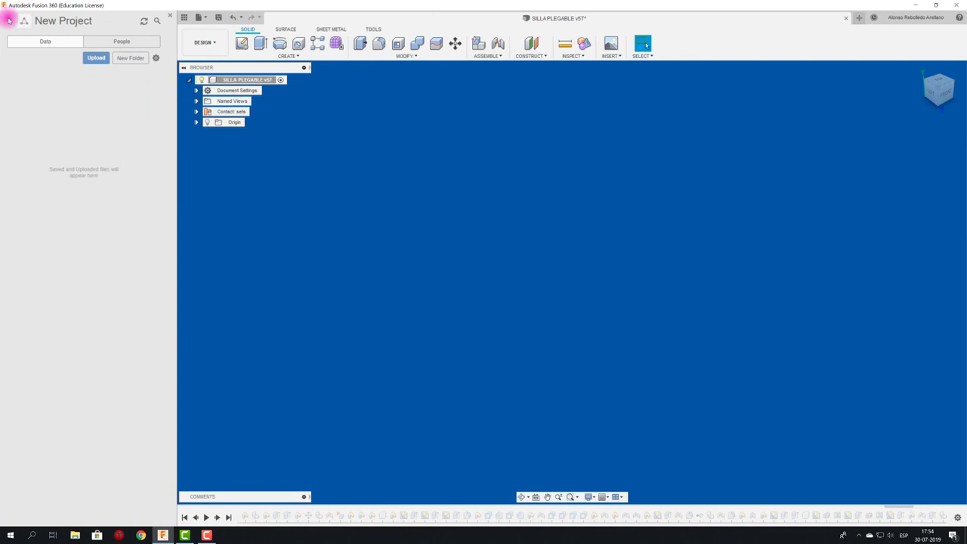
pyautogui.click(14, 21)
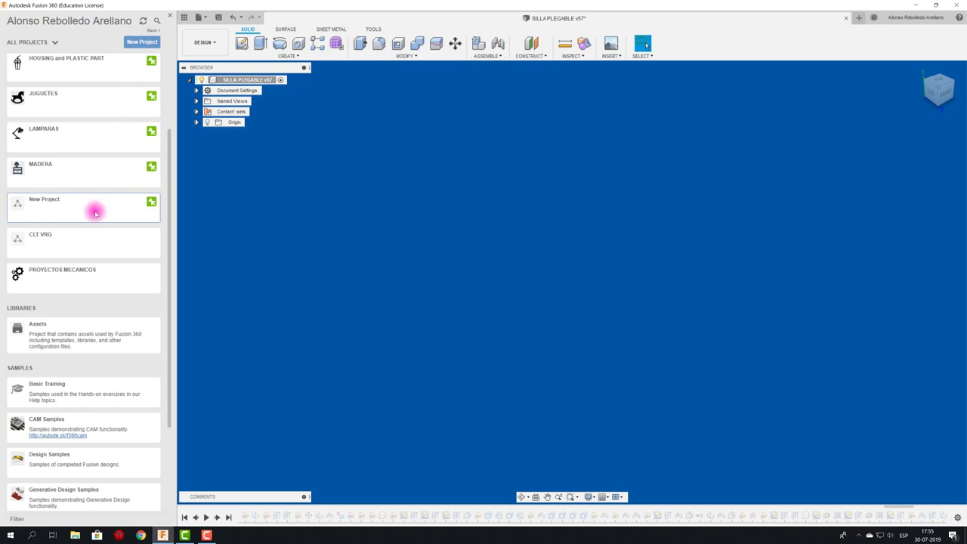
pyautogui.click(95, 214)
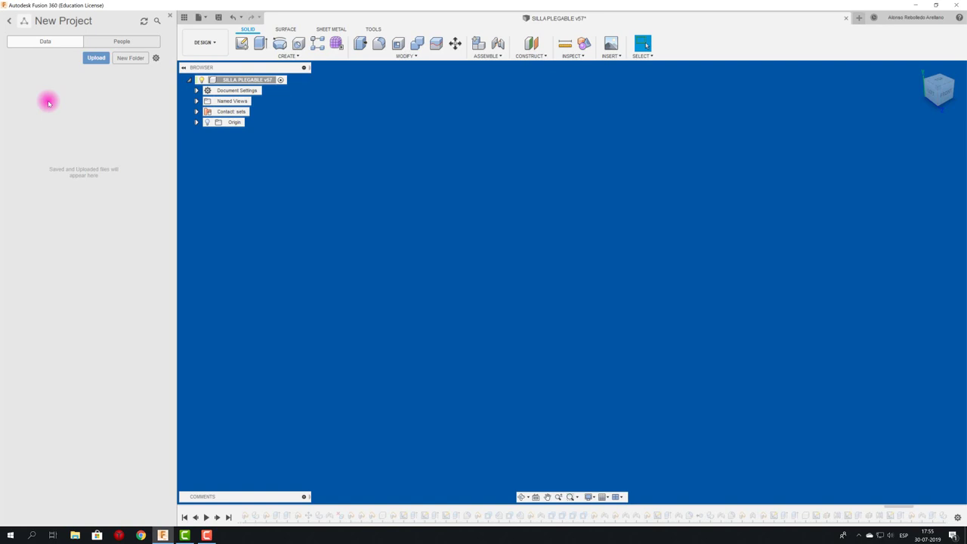
# Create a new folder in 'New Project' and name it 'casa'.
pyautogui.click(127, 64)
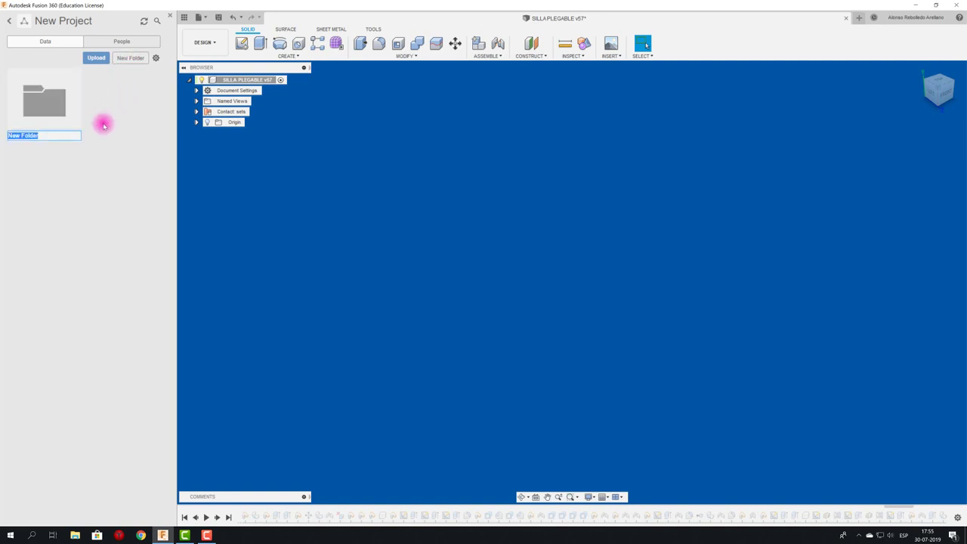
pyautogui.click(47, 136)
pyautogui.tripleClick(2, 135)
pyautogui.write('casa')
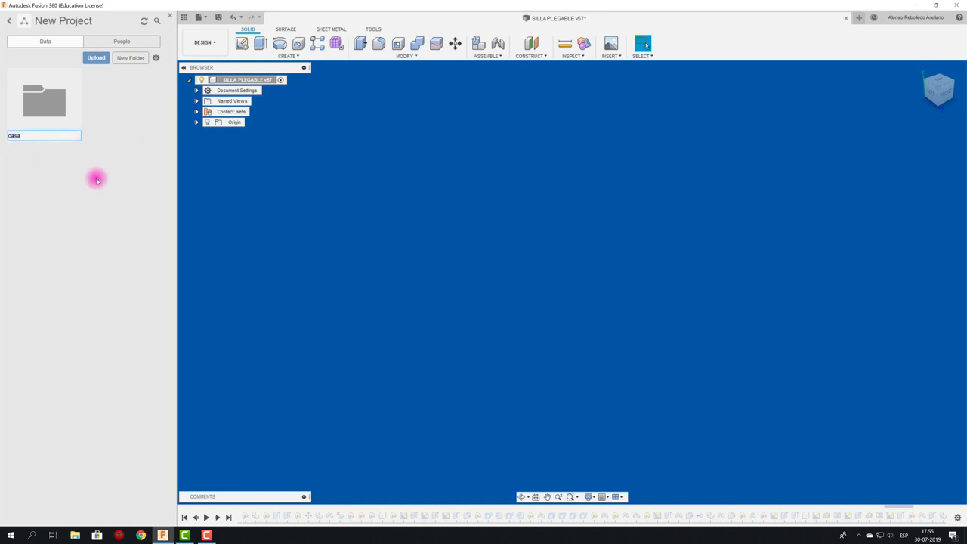
pyautogui.click(95, 177)
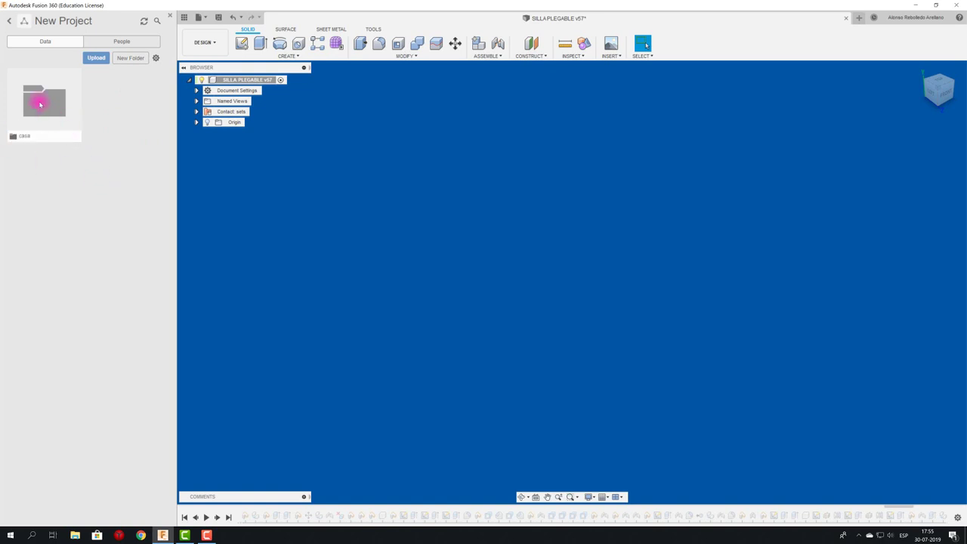
# Open the 'casa' folder, then return to All Projects and reopen 'New Project'.
pyautogui.doubleClick(39, 102)
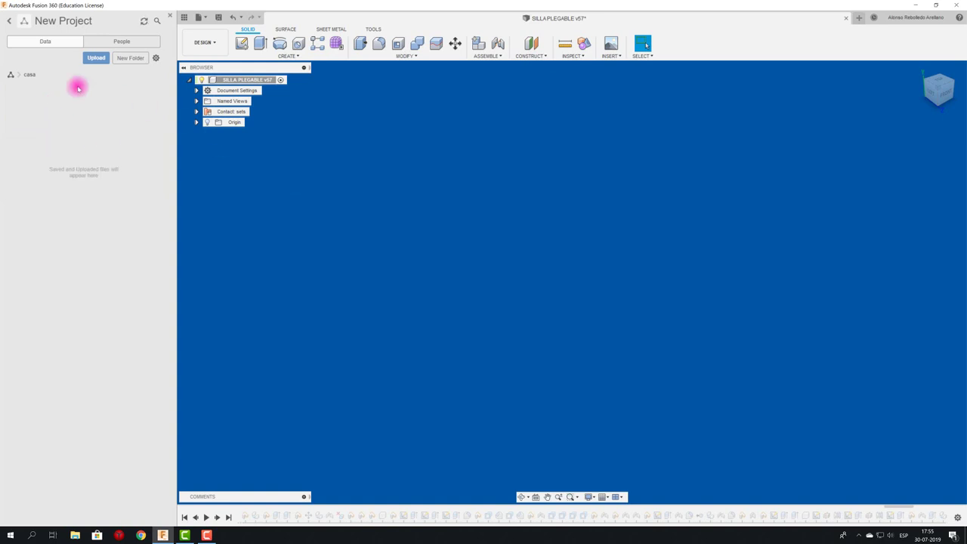
pyautogui.click(9, 21)
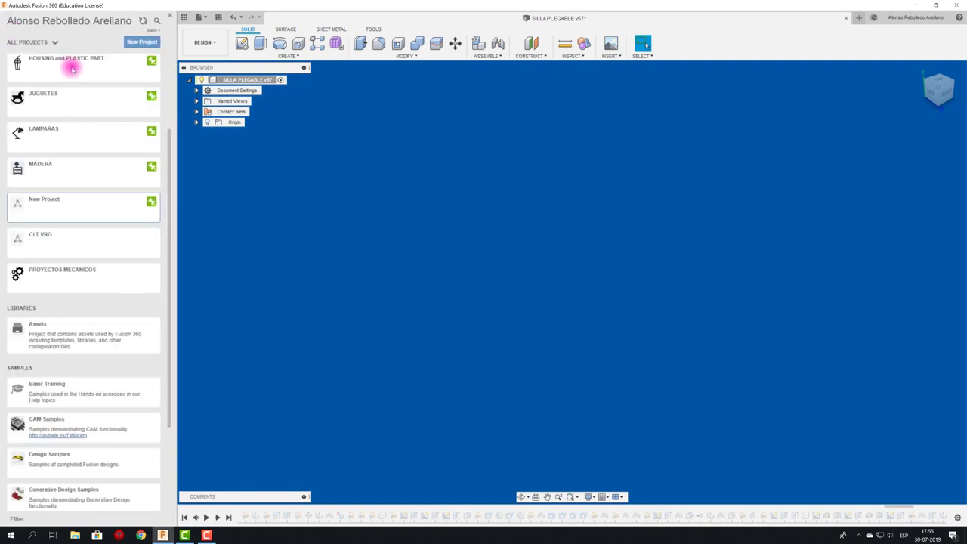
pyautogui.click(53, 207)
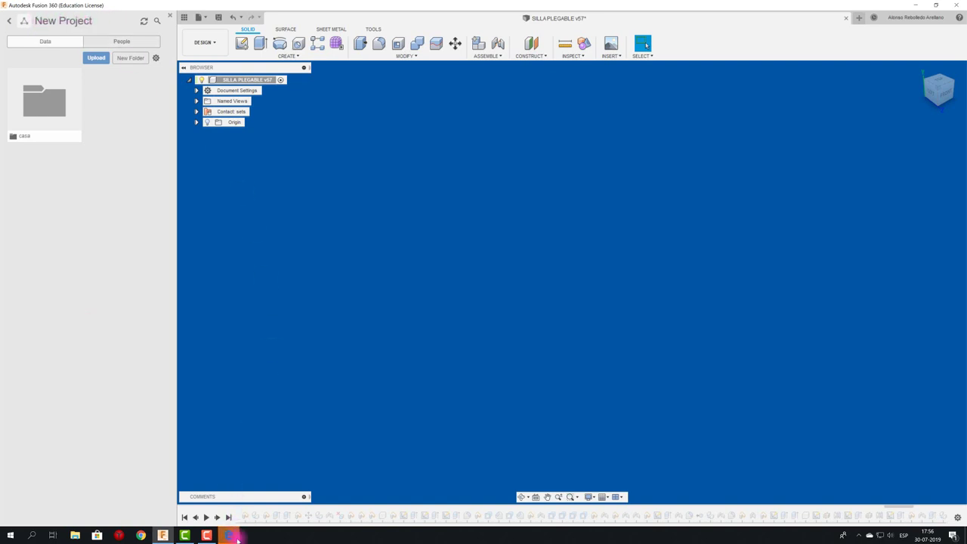
# On the web hub, rename 'New Project' to 'URBANO', then close the Edge window.
pyautogui.click(237, 537)
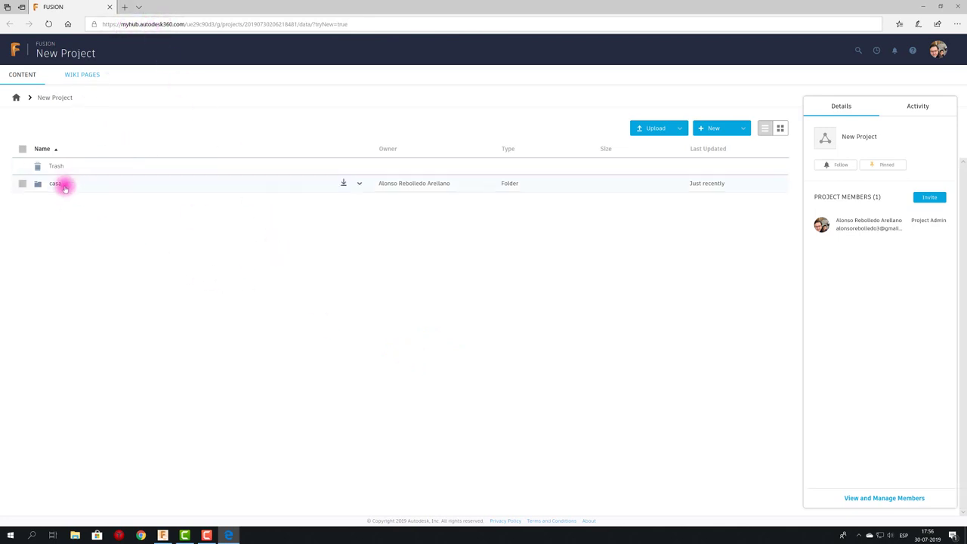
pyautogui.moveTo(825, 138)
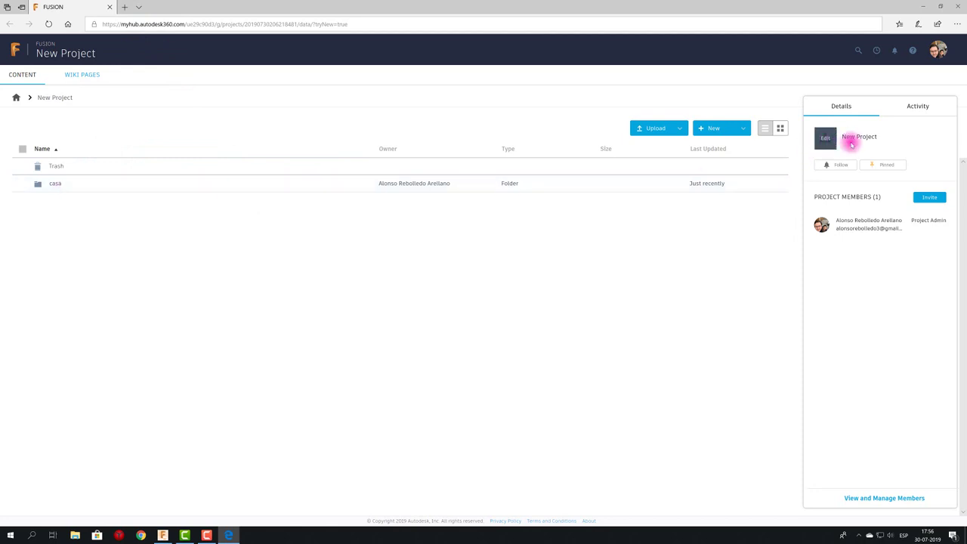
pyautogui.click(858, 137)
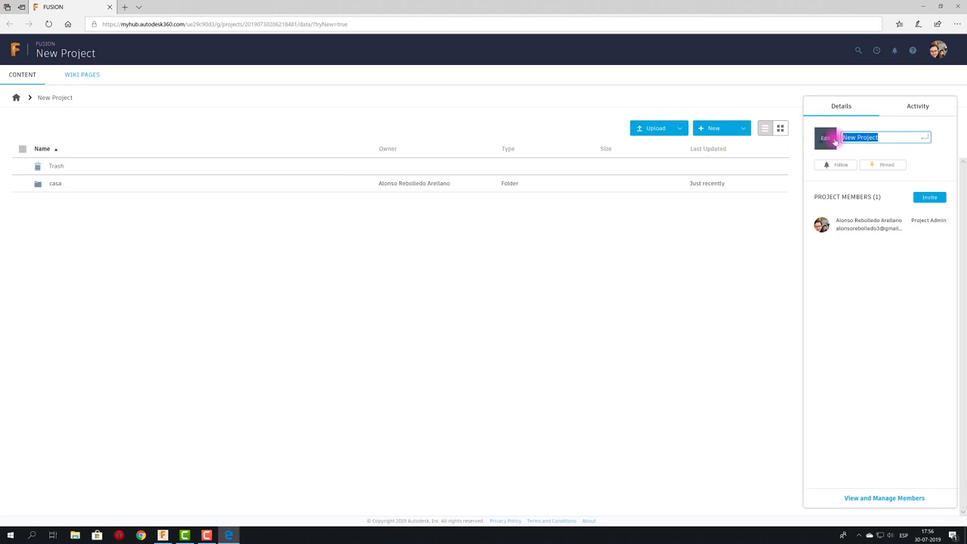
pyautogui.write('UR')
pyautogui.write('BANO')
pyautogui.click(897, 325)
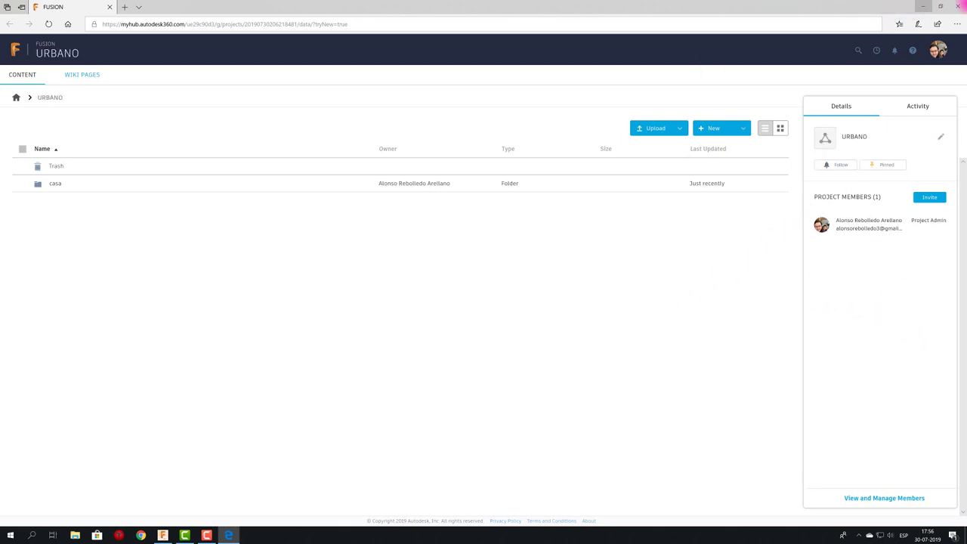
pyautogui.click(958, 6)
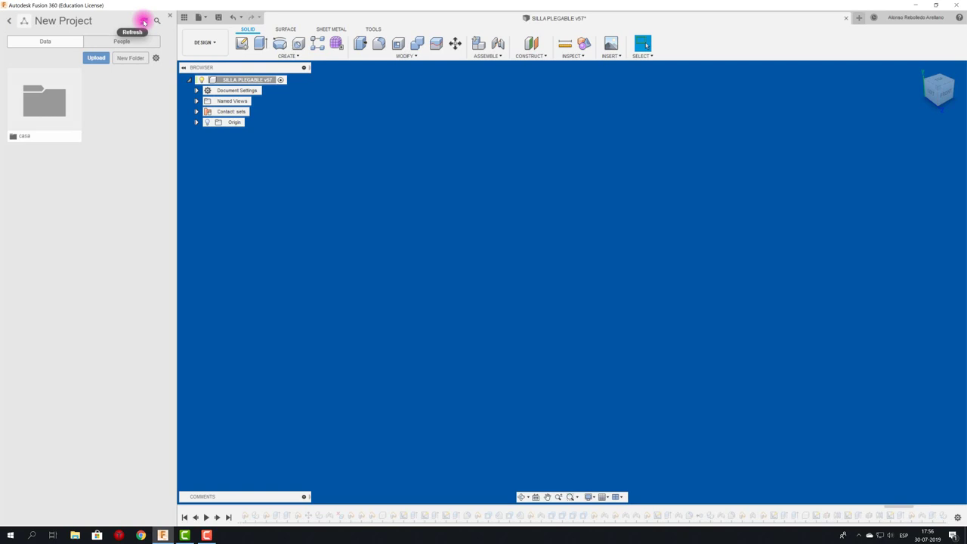
# Open the URBANO project and start renaming 'casa', then cancel so it keeps its name.
pyautogui.click(9, 21)
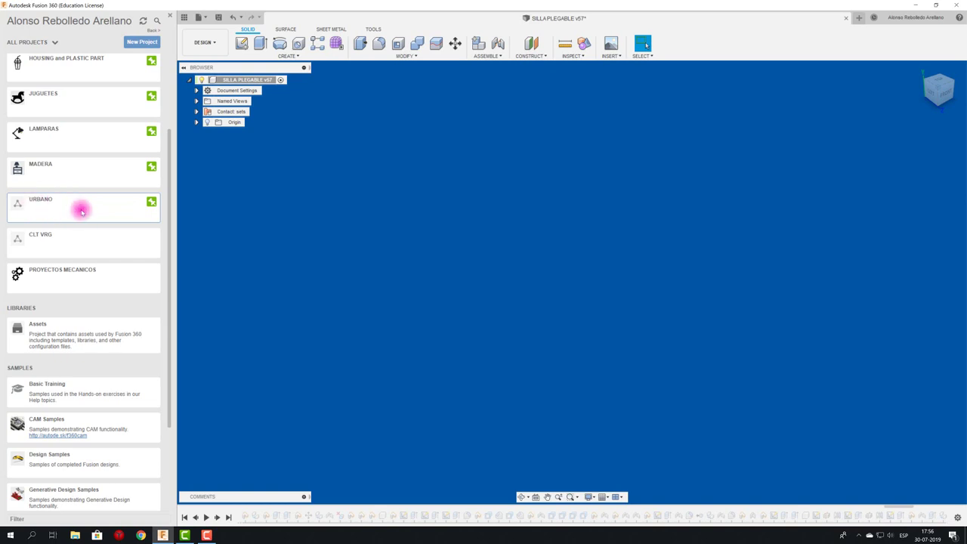
pyautogui.click(82, 211)
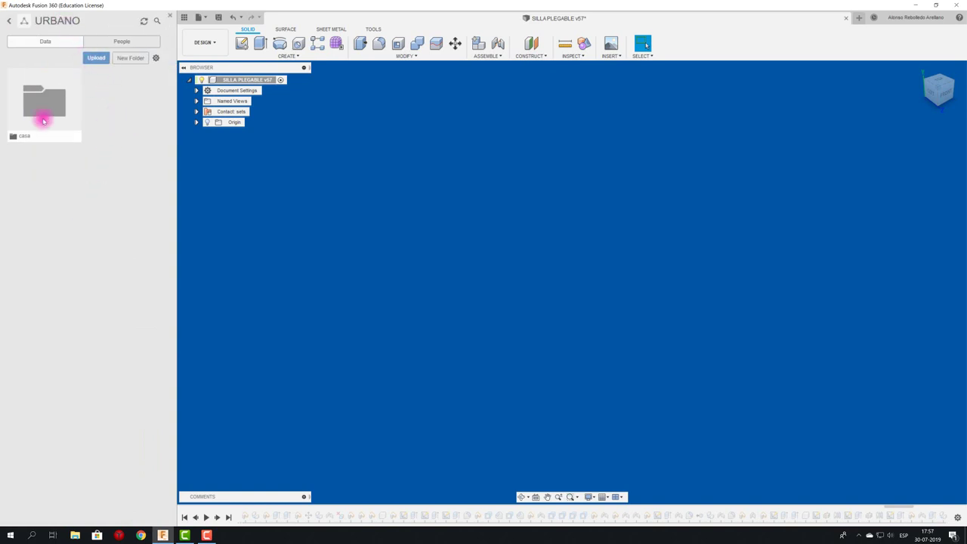
pyautogui.rightClick(40, 107)
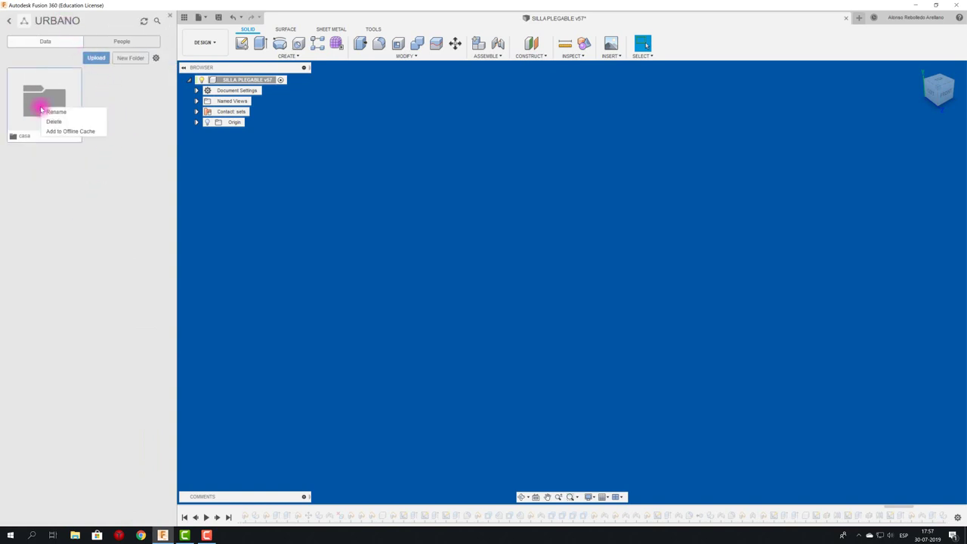
pyautogui.click(57, 113)
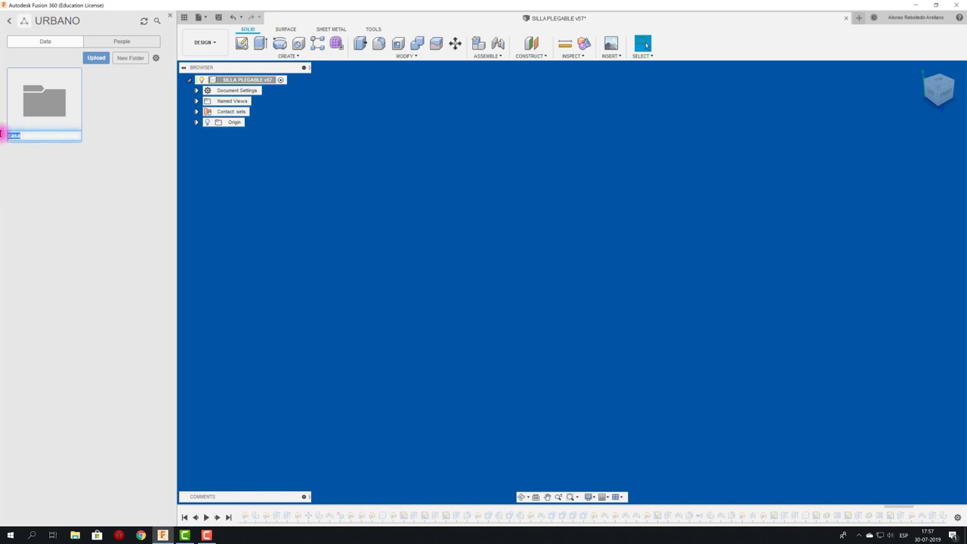
pyautogui.write('s')
pyautogui.click(61, 226)
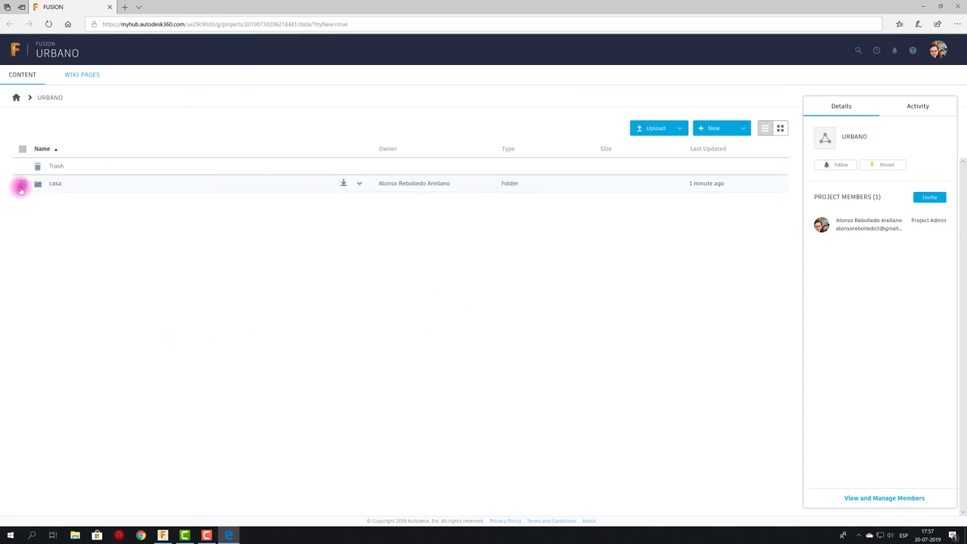
# Tick the 'casa' folder row on the URBANO hub page.
pyautogui.click(22, 183)
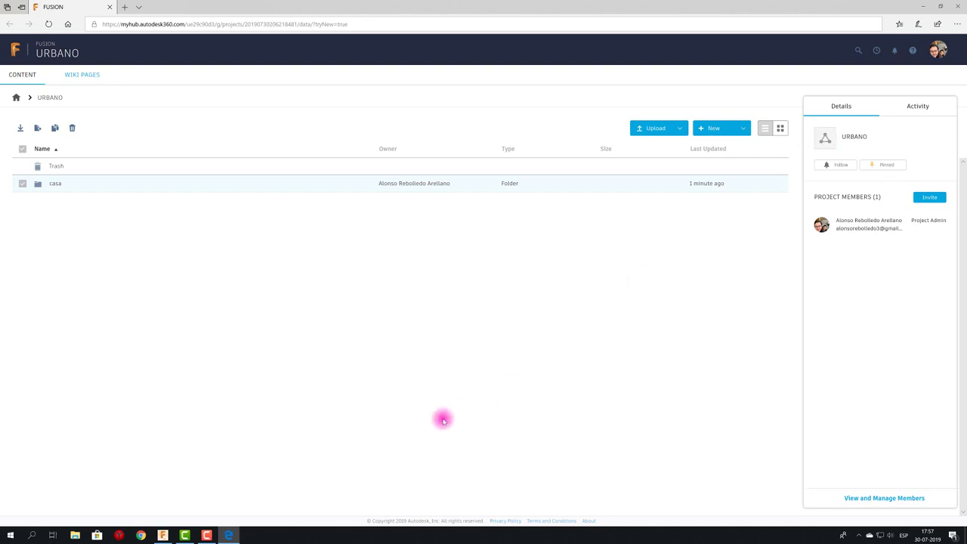
# Show the all-projects list in Fusion 360 with URBANO, checking the hub page in between.
pyautogui.click(163, 537)
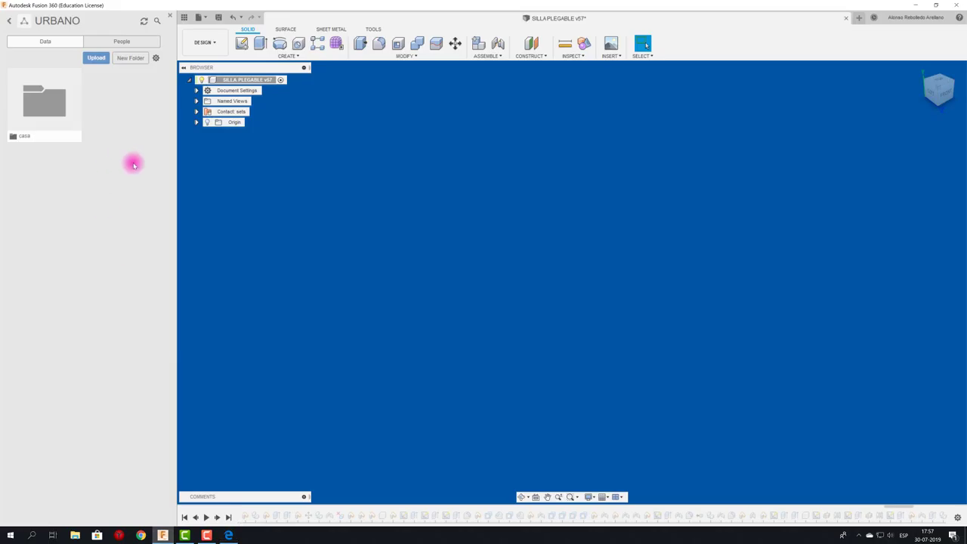
pyautogui.click(9, 24)
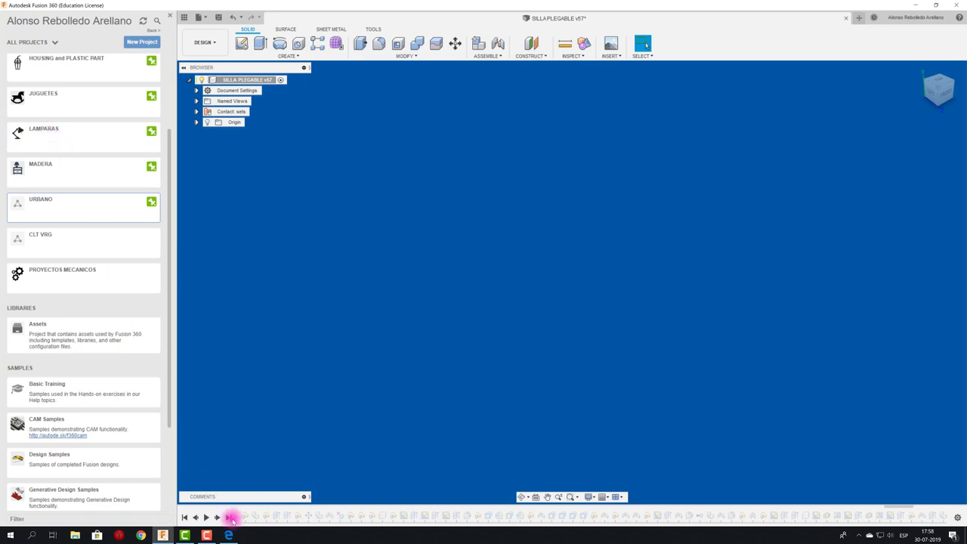
pyautogui.click(229, 535)
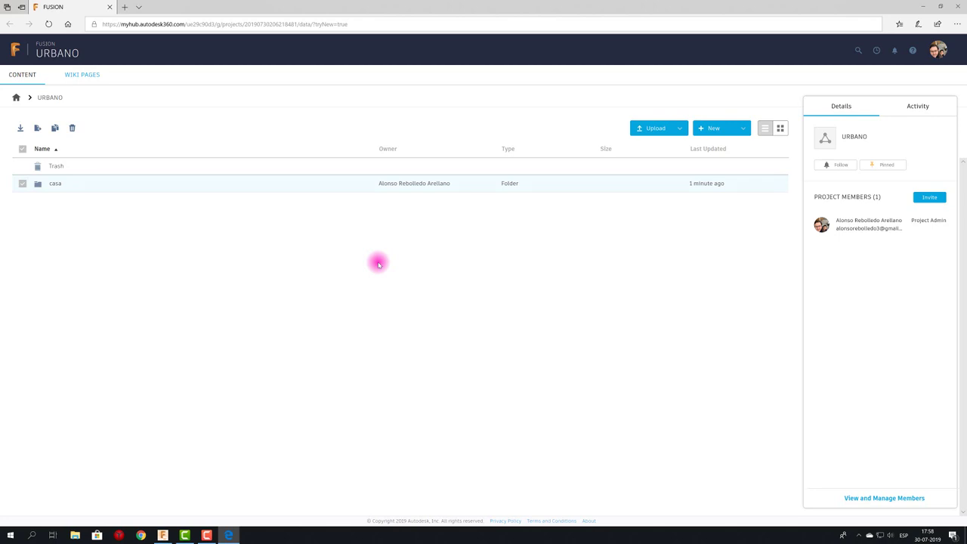
pyautogui.click(163, 535)
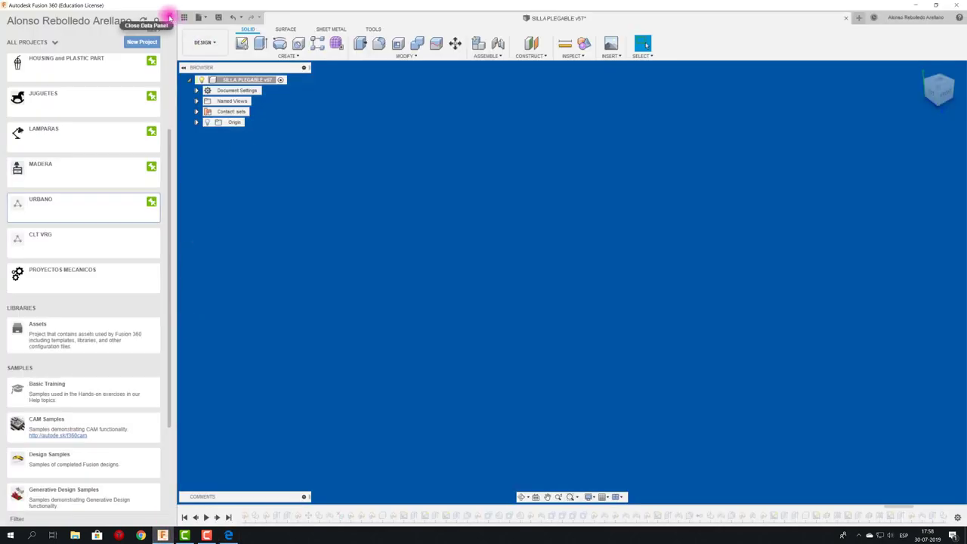
# Close the data panel, leaving the SILLA PLEGABLE v57 design filling the window.
pyautogui.click(183, 17)
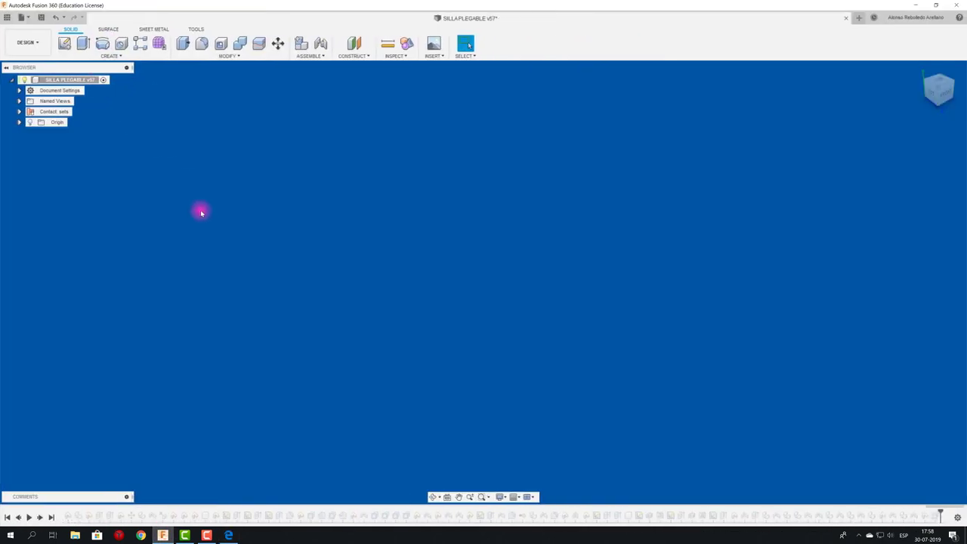